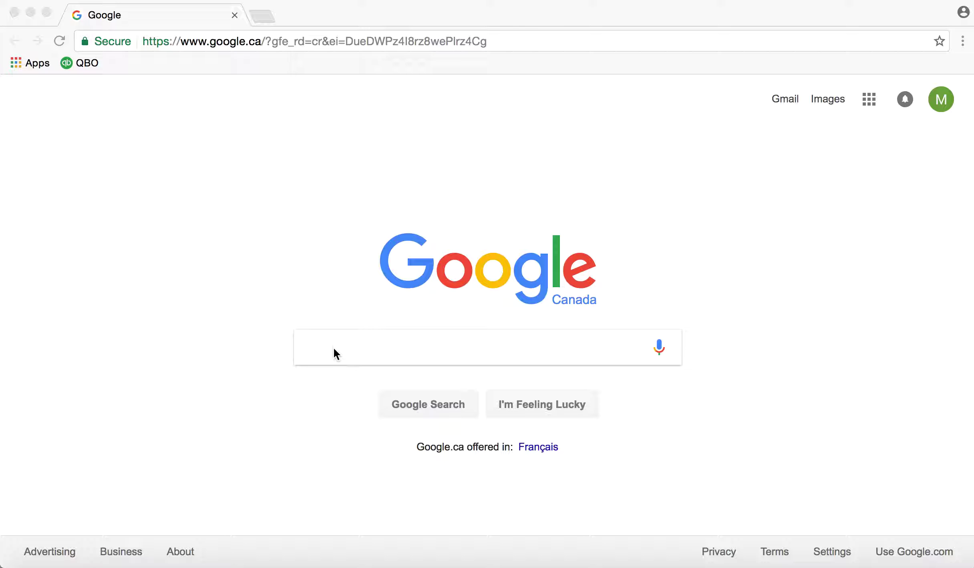
Search Google for 'quickbooks global' using the autocomplete suggestion.
left_click(334, 350)
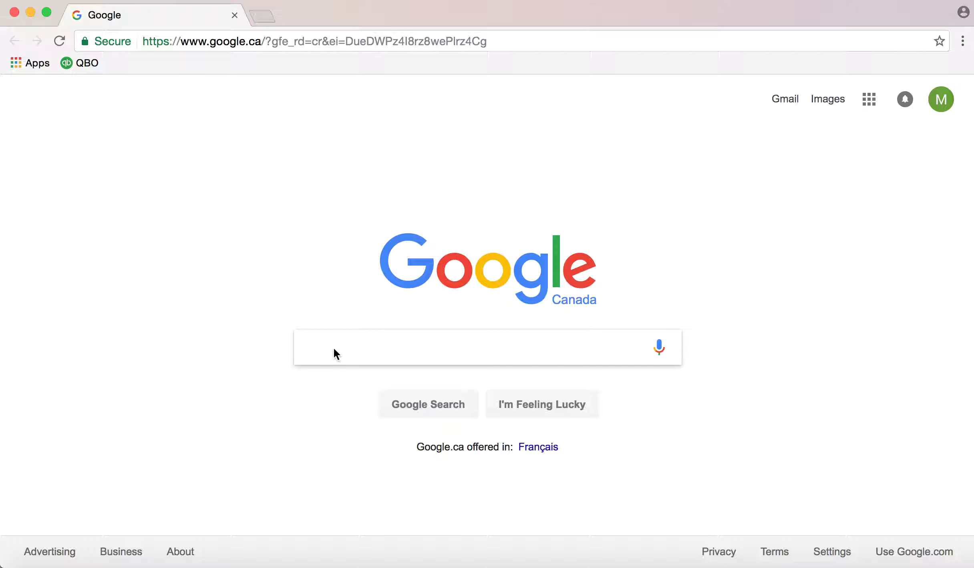
type("quick")
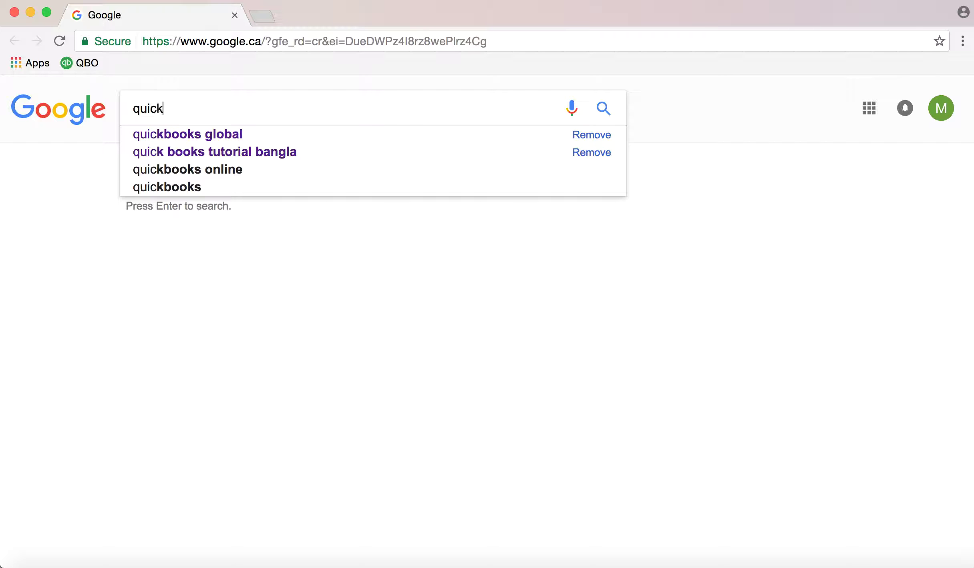
key("Down")
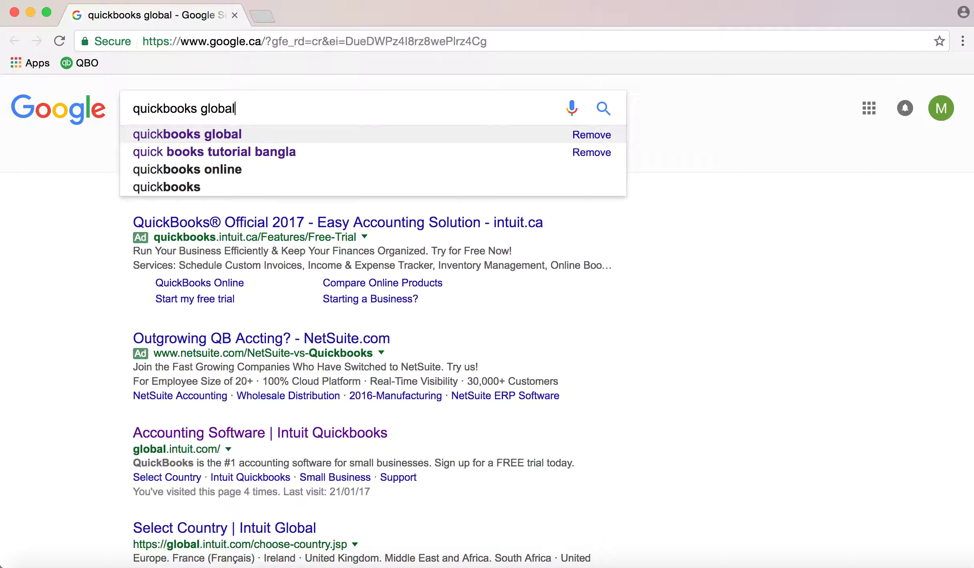
key("Return")
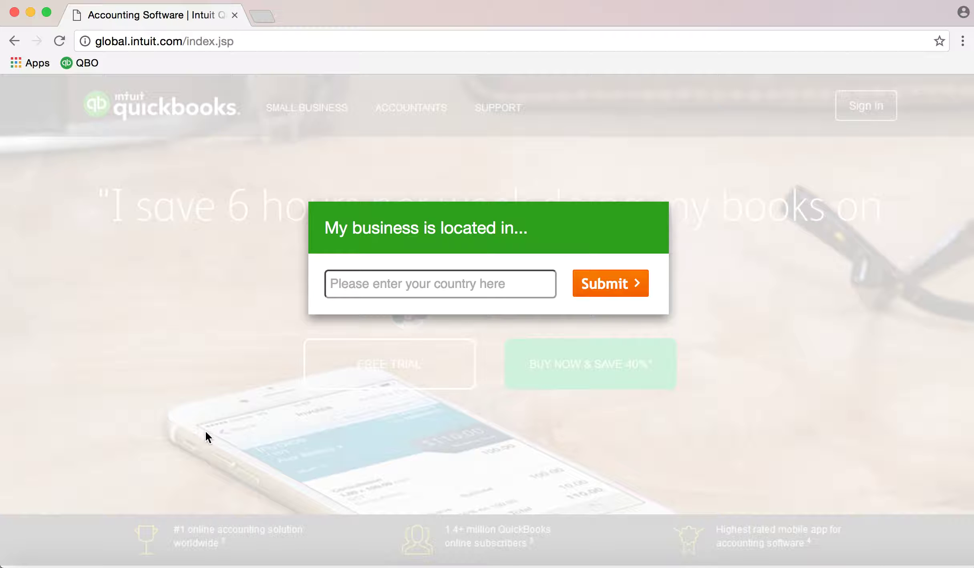
Choose Bangladesh as the business's country and submit it.
left_click(355, 280)
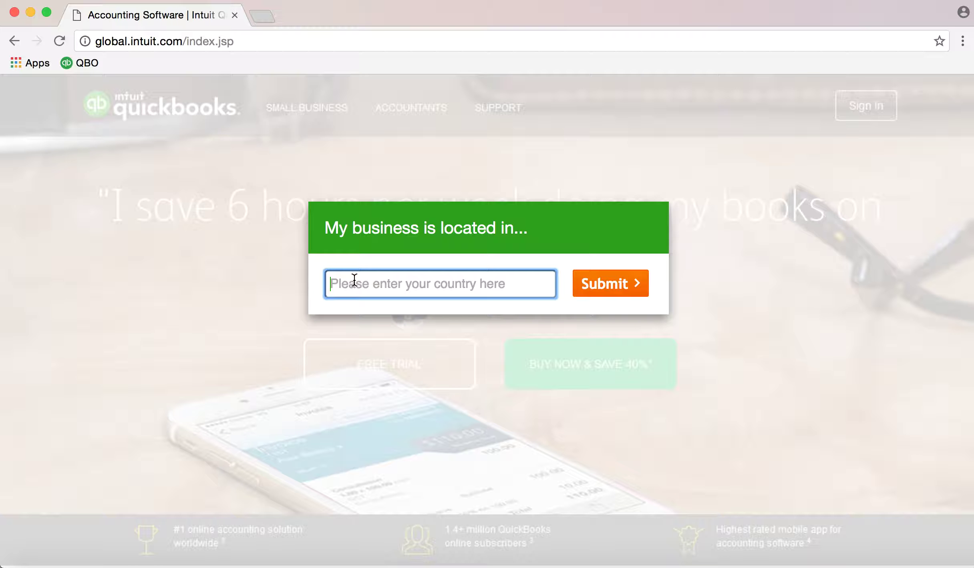
type("banglad")
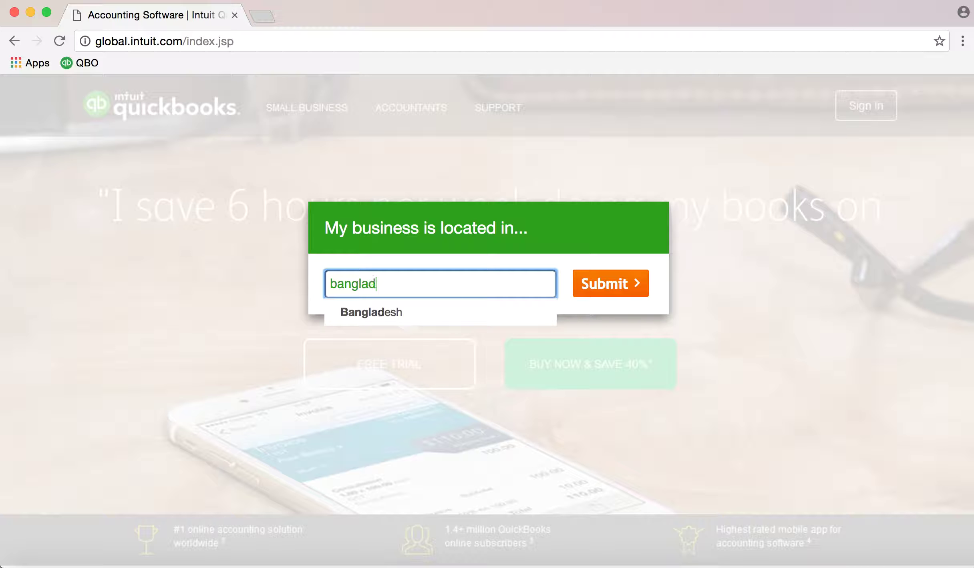
type("esh")
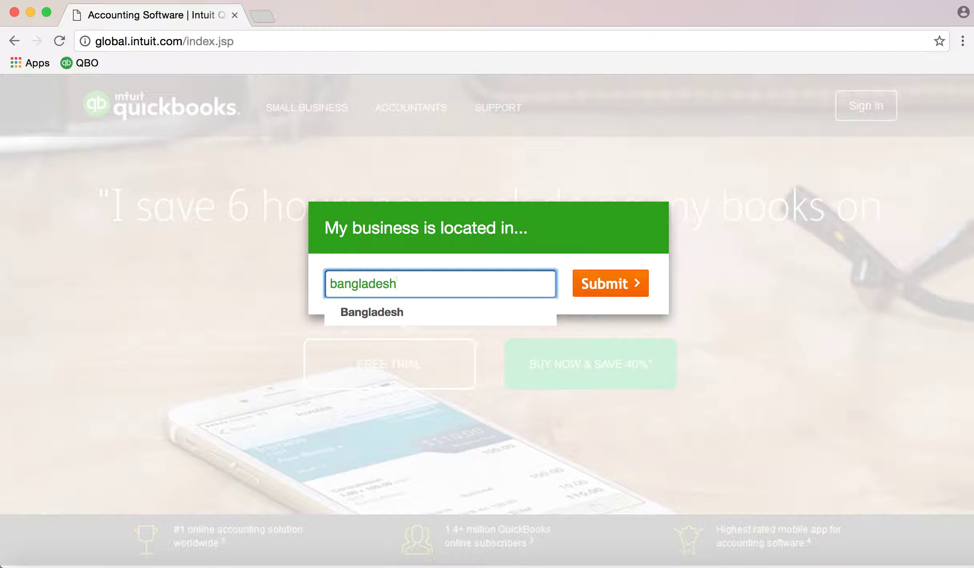
left_click(391, 313)
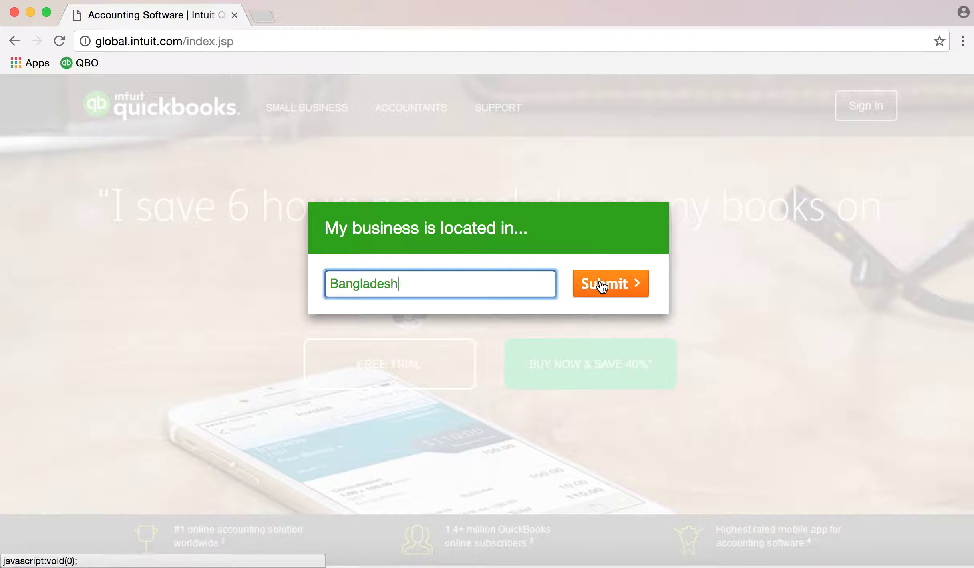
left_click(601, 285)
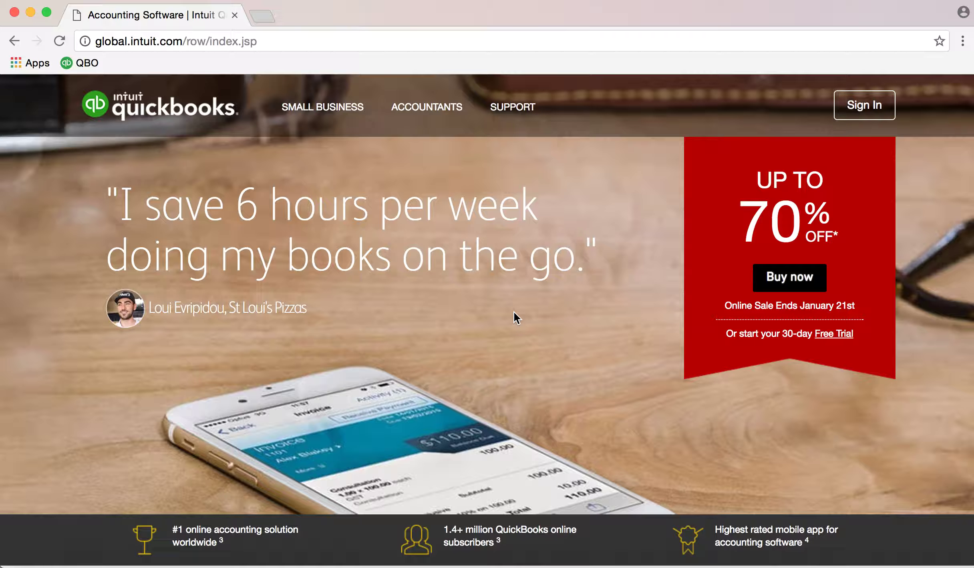
Scroll down the product page to the 'Get started with QuickBooks now' 30-day trial banner.
scroll(513, 311, "down", 10)
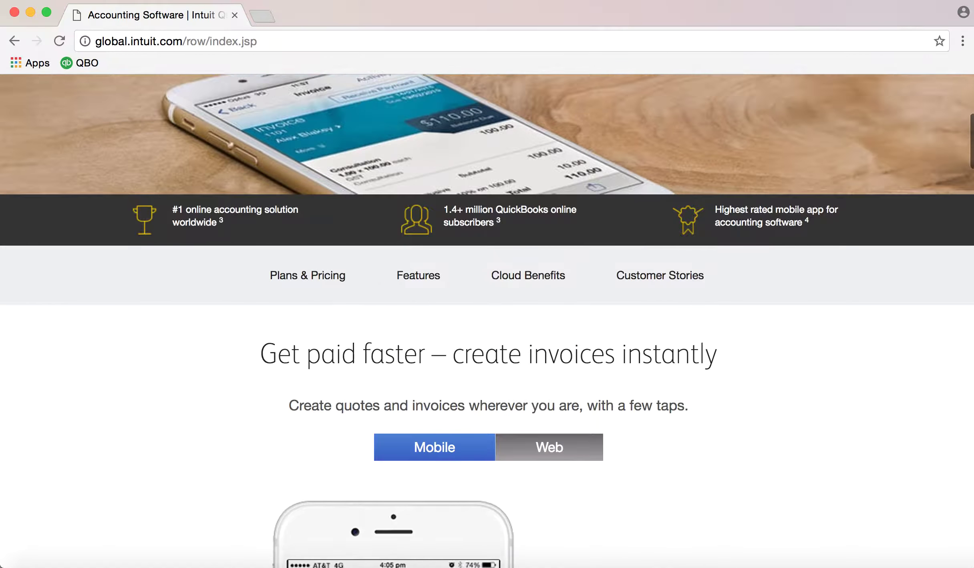
scroll(487, 320, "down", 3)
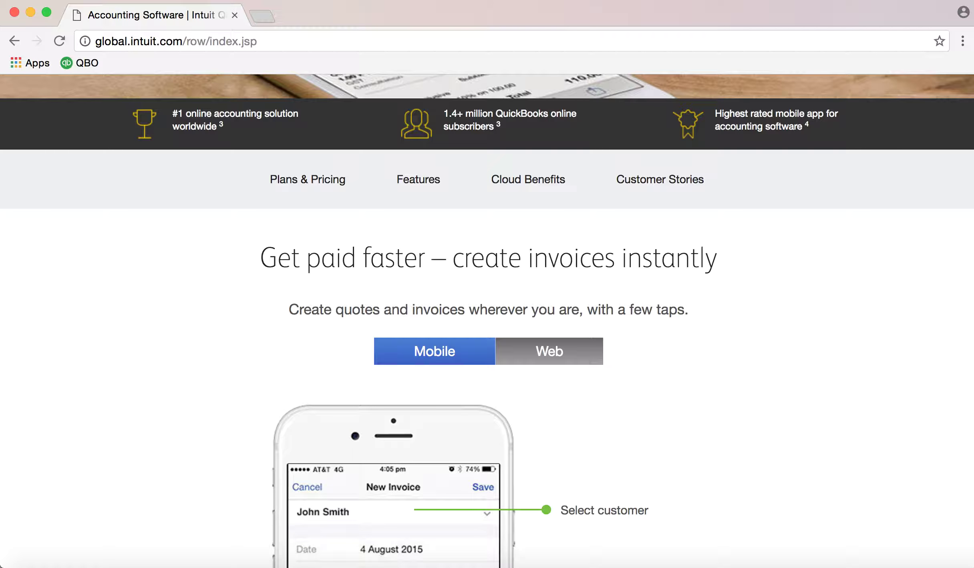
scroll(487, 321, "down", 3)
scroll(487, 320, "down", 3)
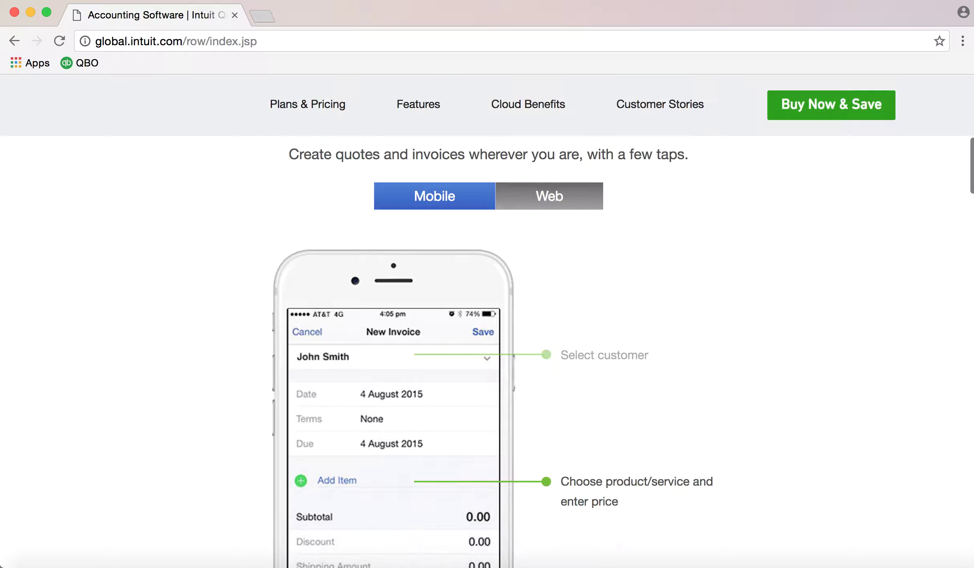
scroll(487, 353, "down", 5)
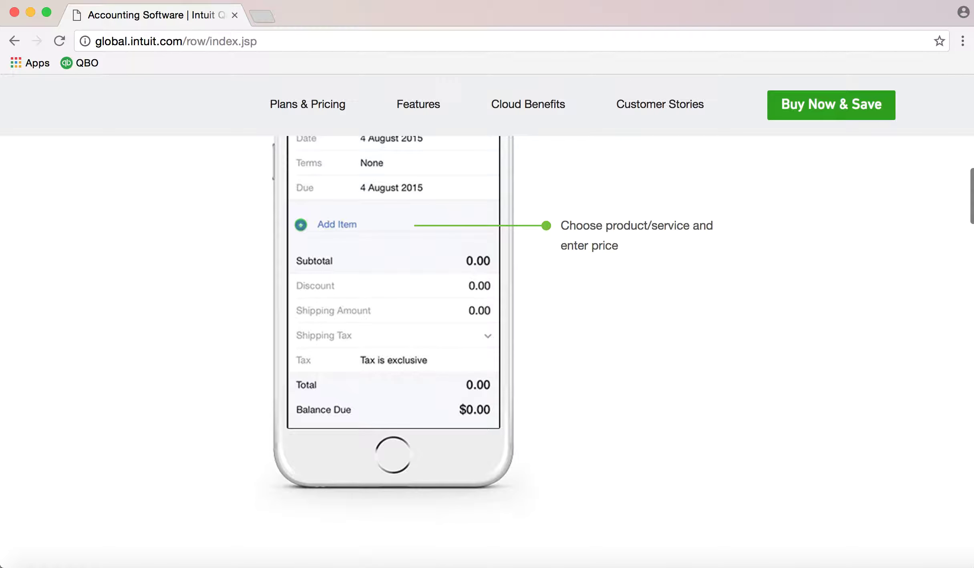
scroll(487, 352, "down", 3)
scroll(486, 352, "down", 9)
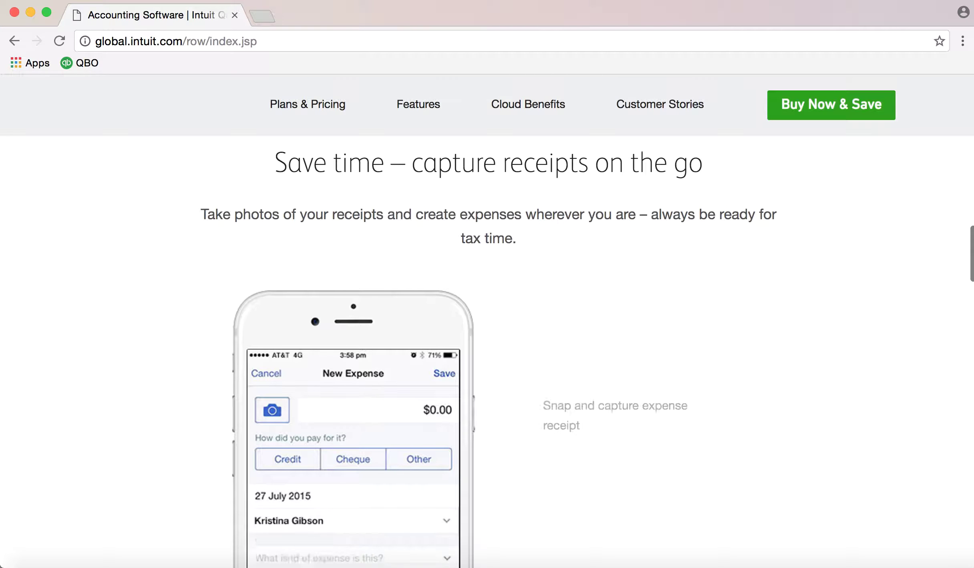
scroll(487, 353, "down", 6)
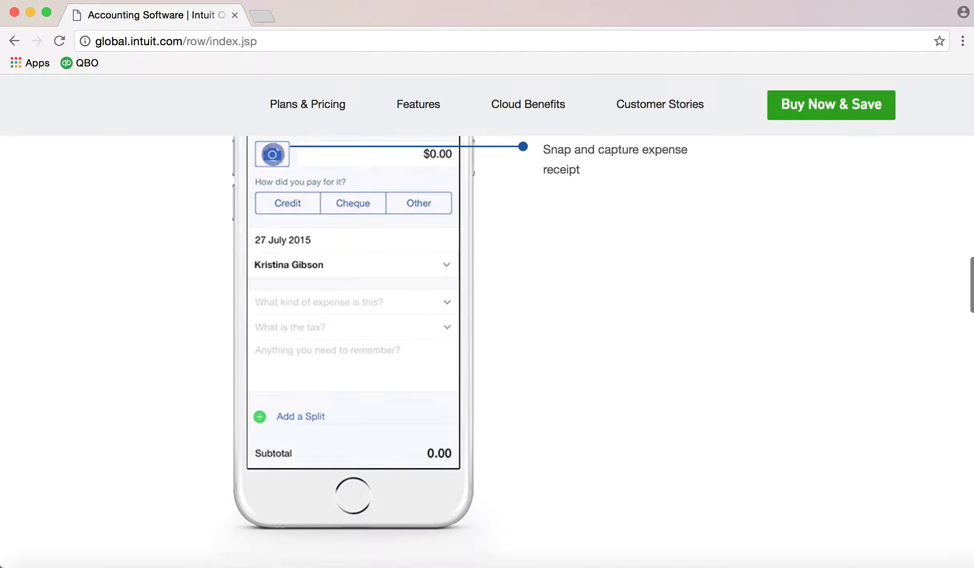
scroll(487, 352, "down", 15)
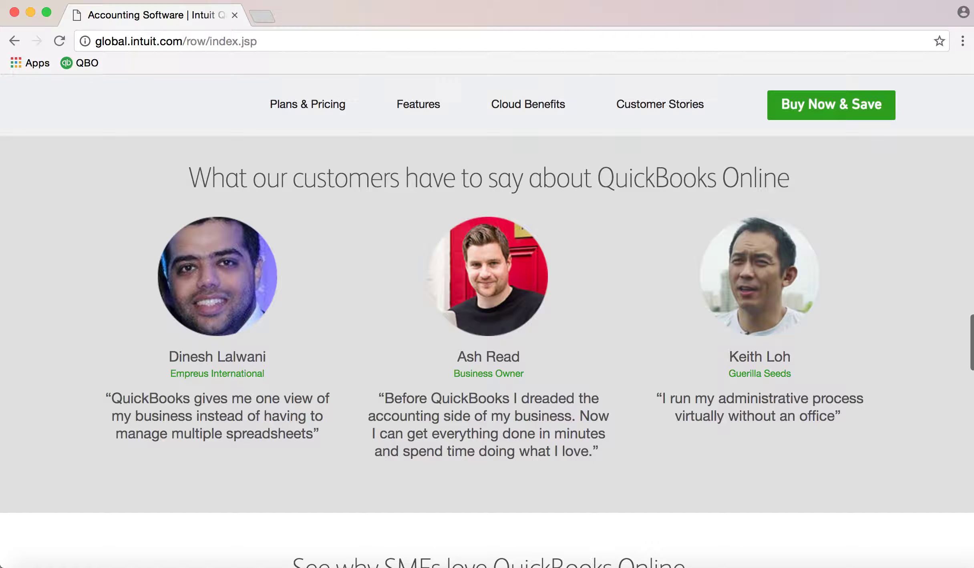
scroll(487, 352, "down", 13)
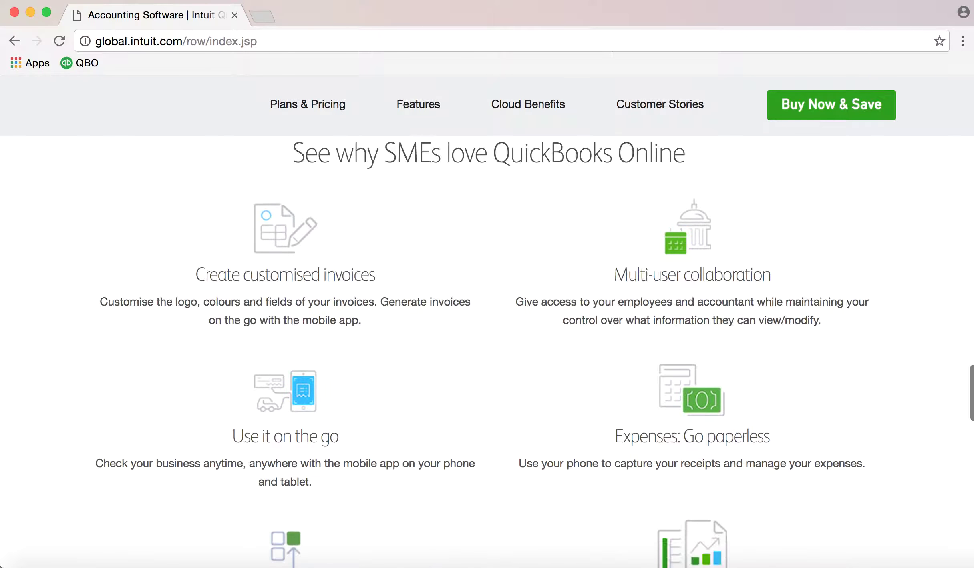
scroll(487, 352, "down", 13)
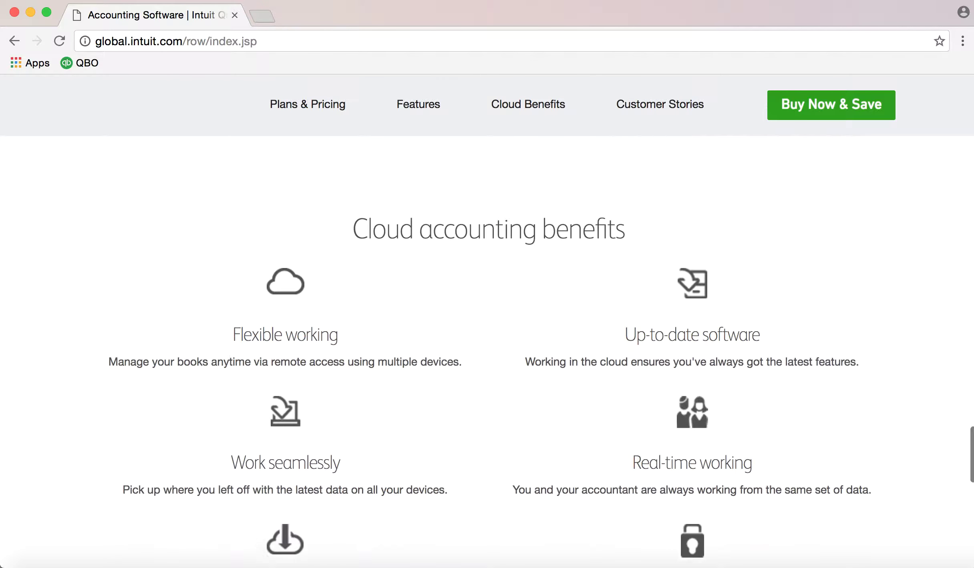
scroll(487, 352, "down", 5)
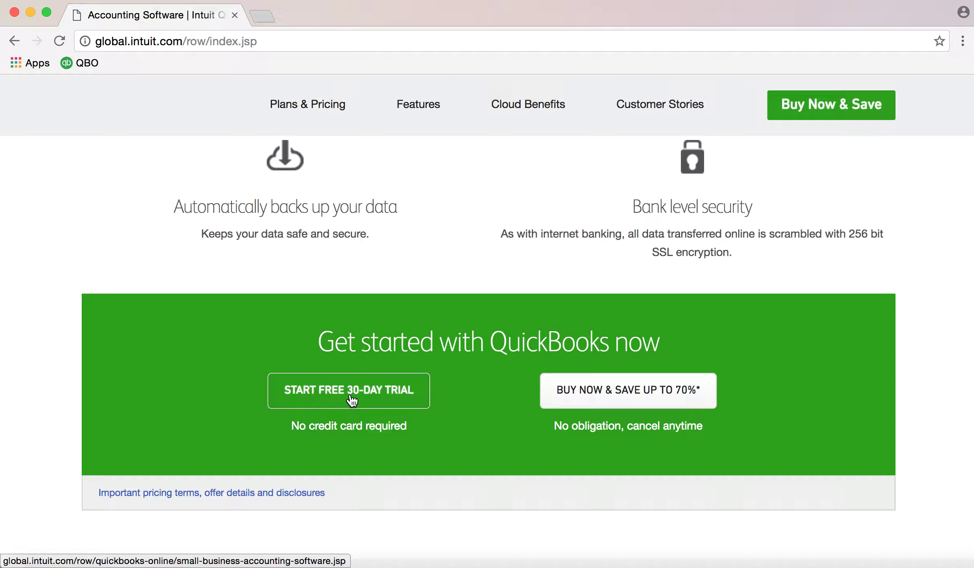
Start the free 30-day trial and pick Try It Free for QuickBooks Online Plus.
left_click(352, 401)
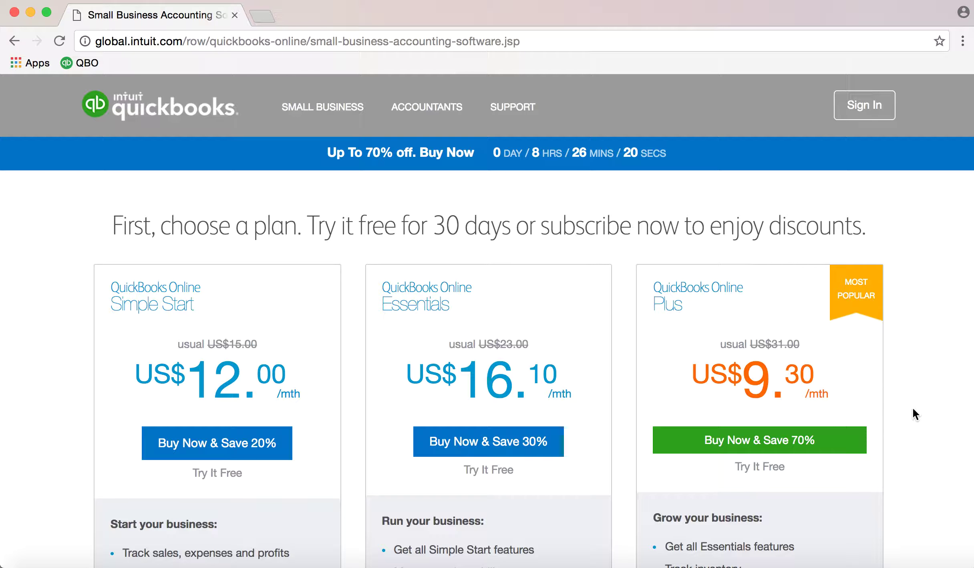
left_click(761, 468)
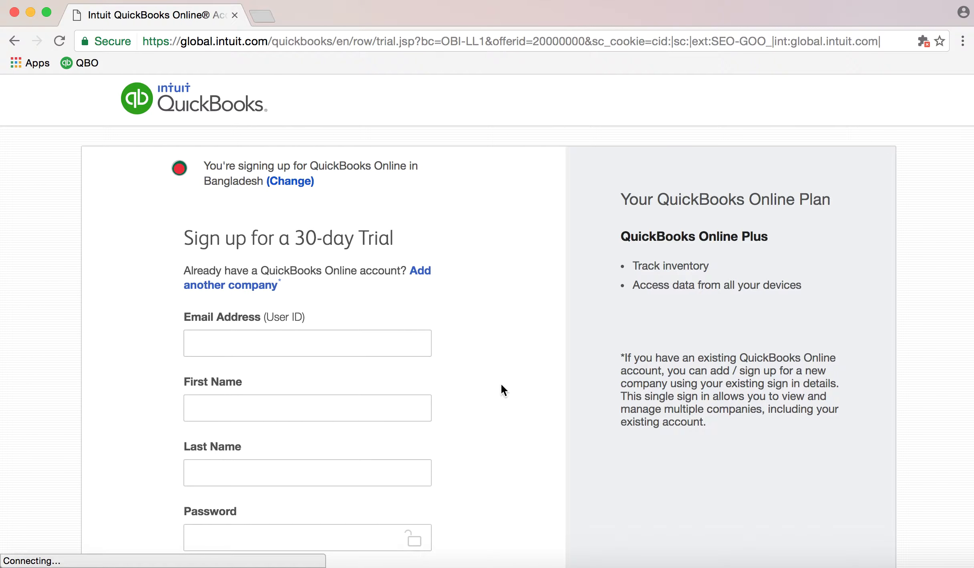
Enter an e-mail address in the trial form's Email Address field.
scroll(501, 384, "down", 2)
scroll(527, 322, "down", 2)
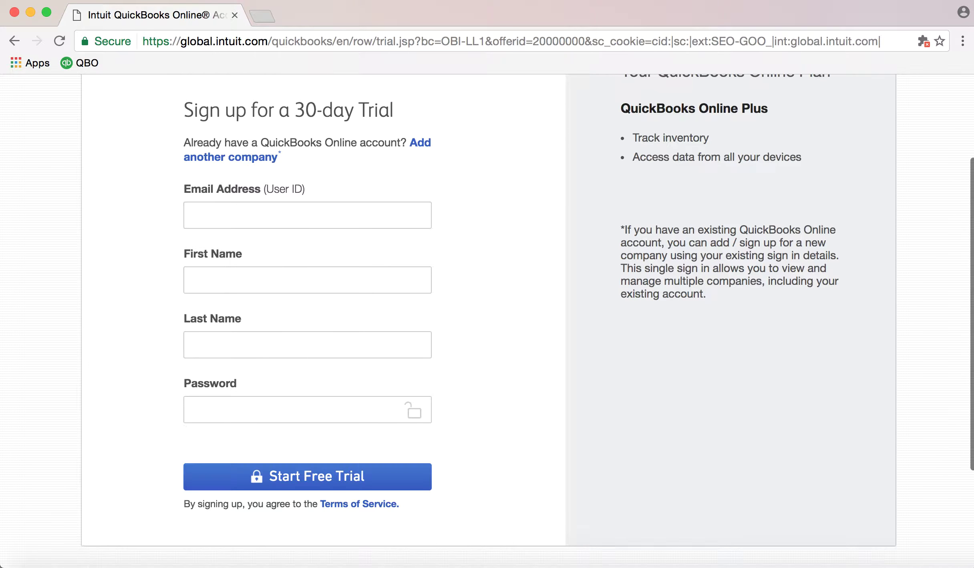
left_click(303, 211)
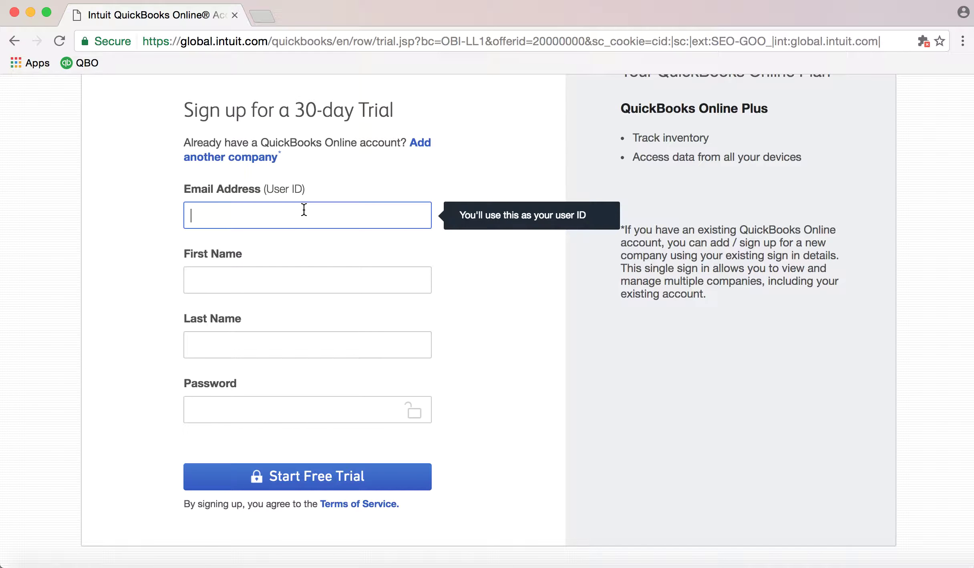
left_click(214, 276)
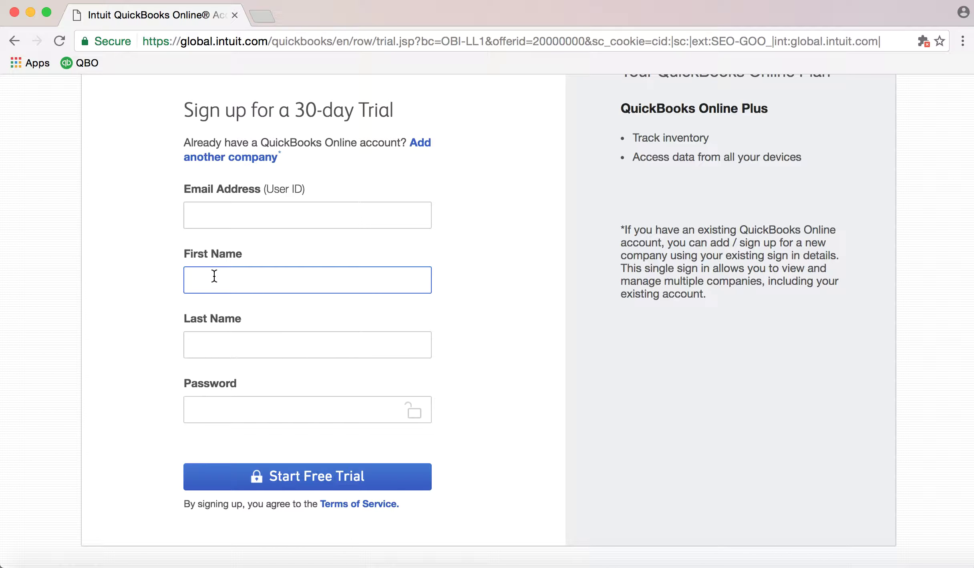
left_click(210, 344)
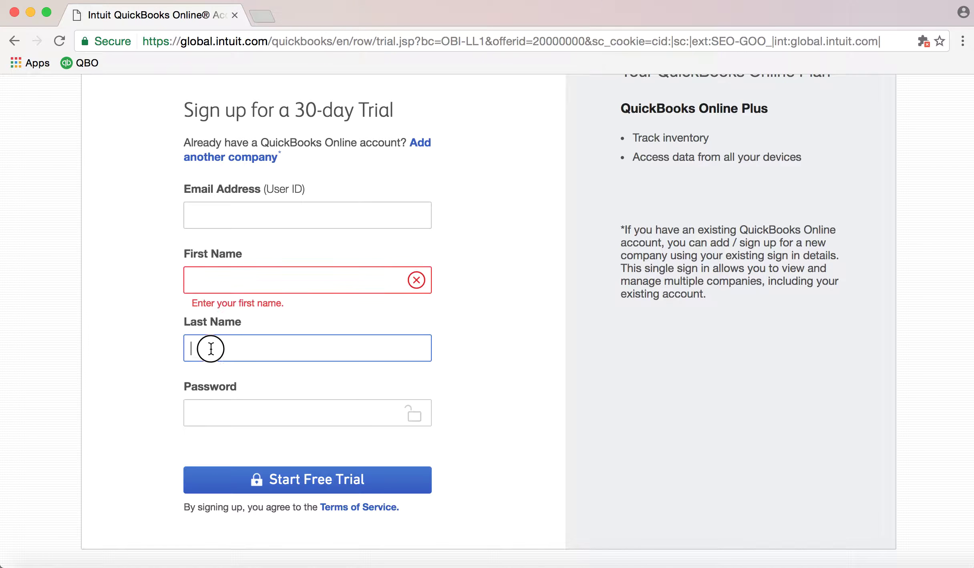
left_click(247, 223)
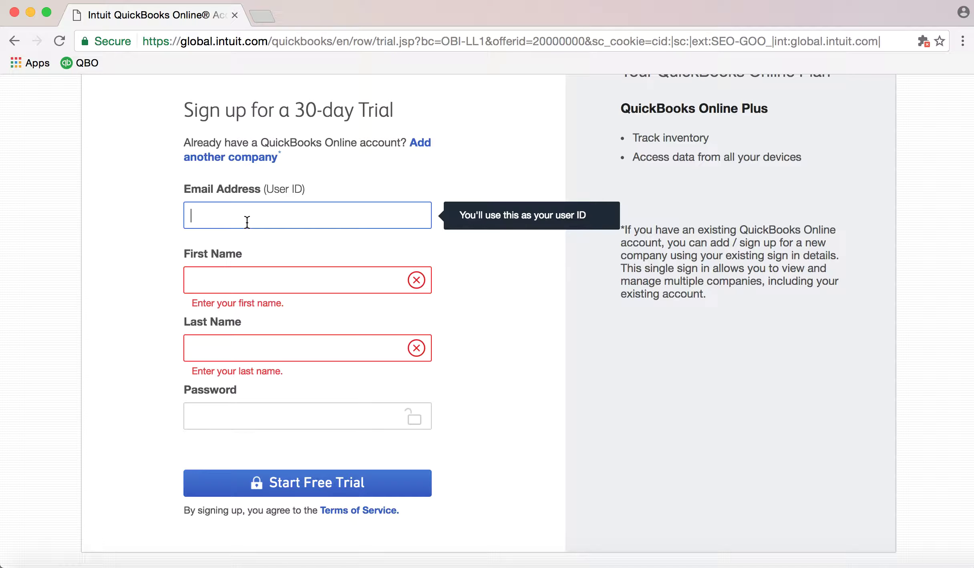
type("test@test.com")
key("Tab")
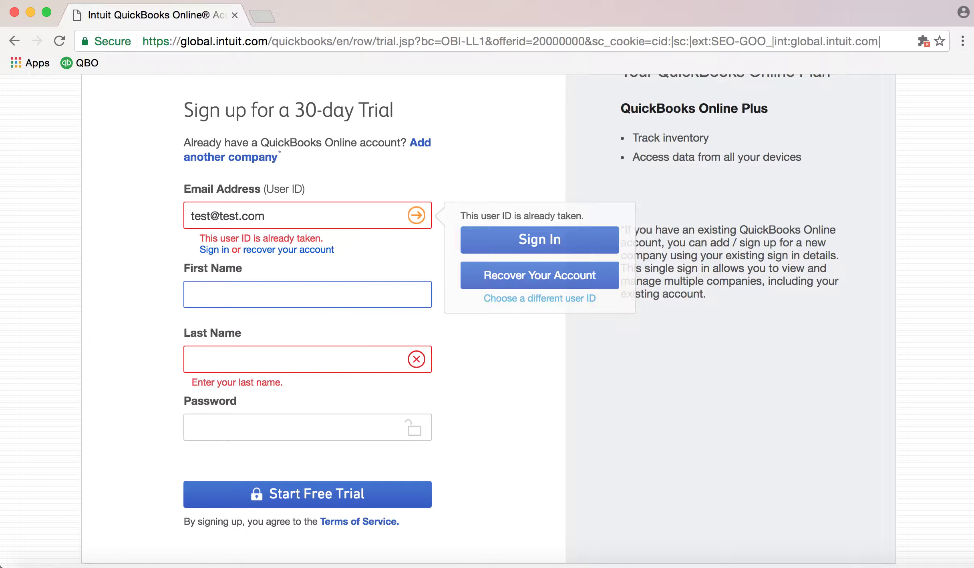
Fill in the first and last name fields, leaving the password blank.
type("adbdd")
left_click(307, 359)
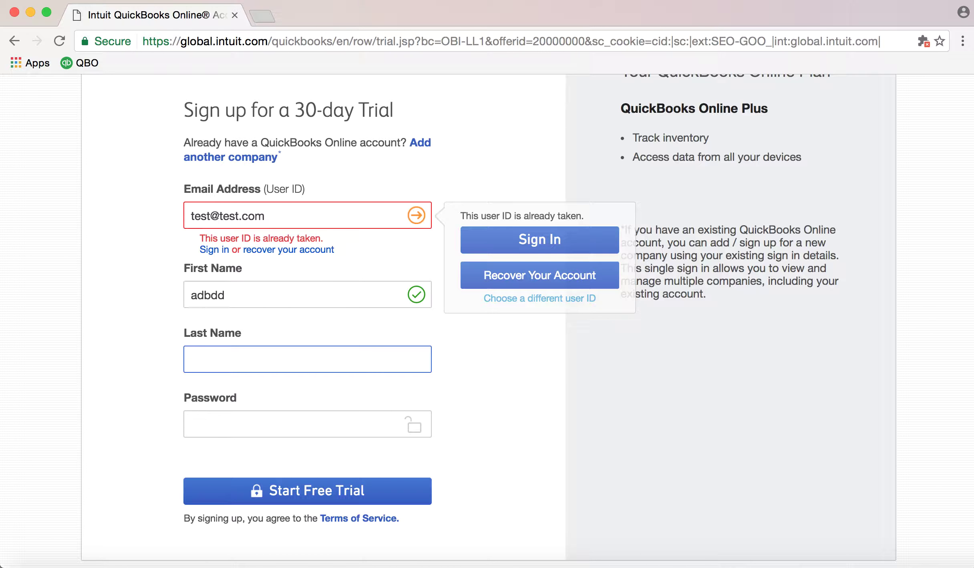
type("asdd")
left_click(307, 424)
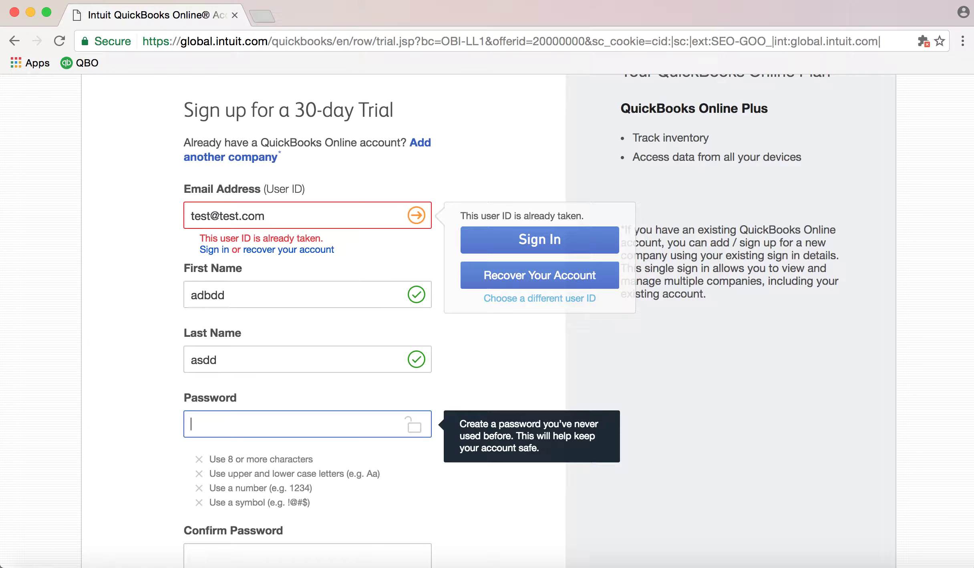
left_click(105, 416)
scroll(104, 416, "down", 5)
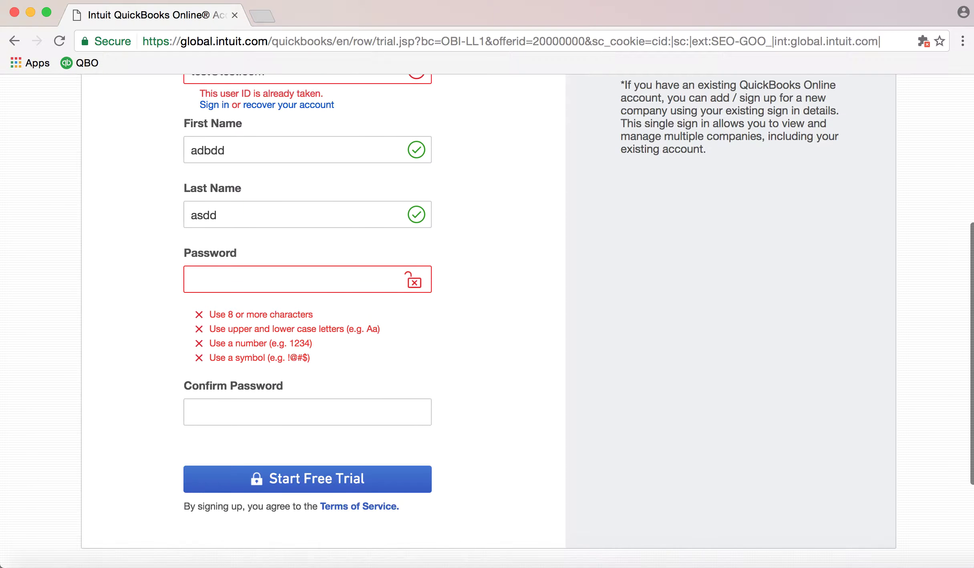